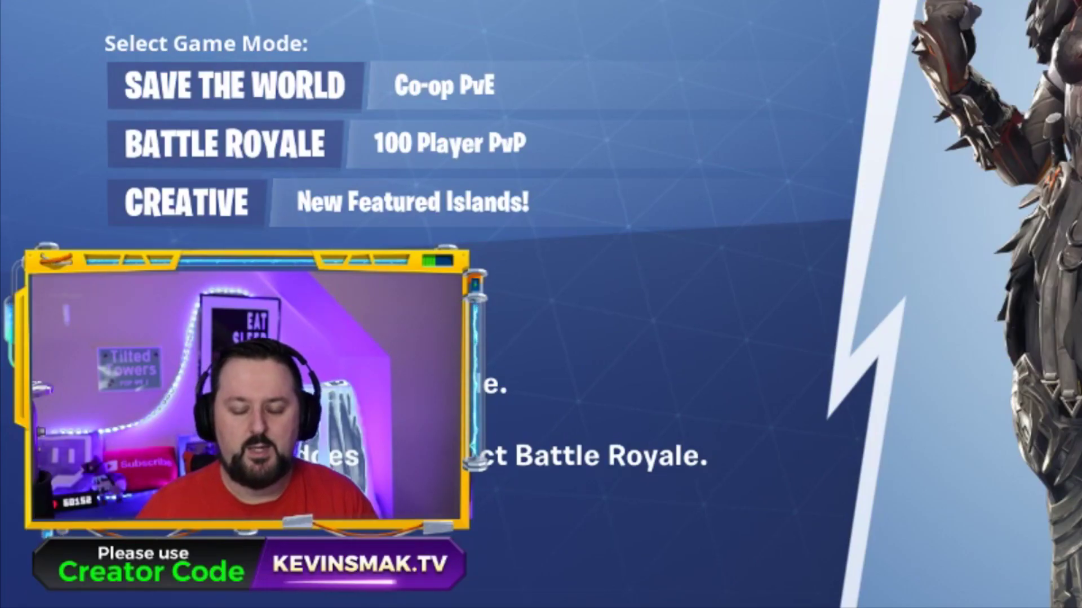
Enter Battle Royale mode, dismiss the news page and open the game's settings from the lobby.
{"action": "left_click", "coordinate": [186, 202]}
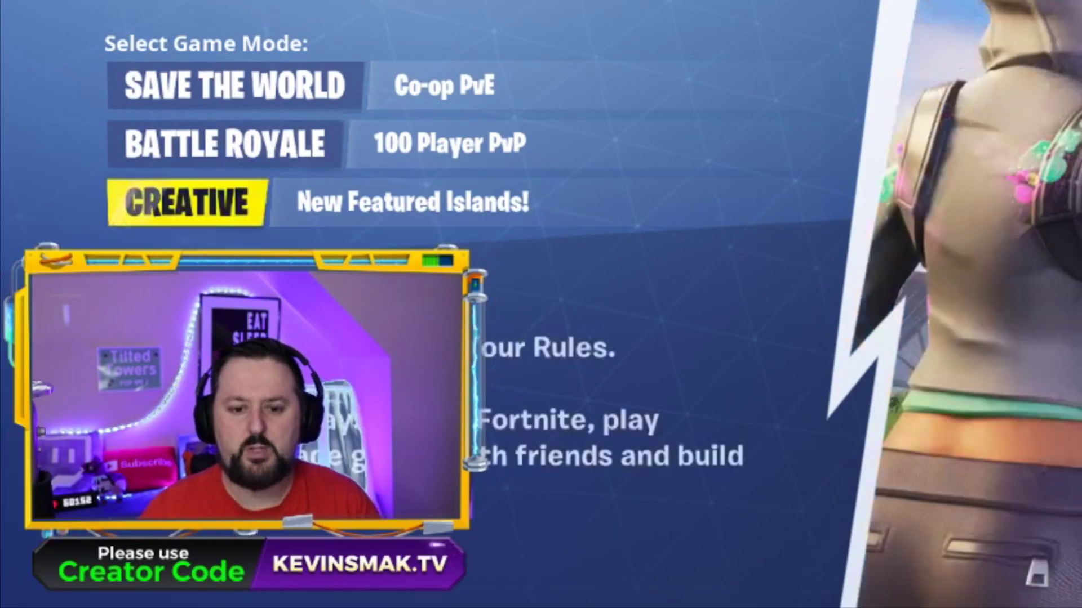
{"action": "key", "text": "Up"}
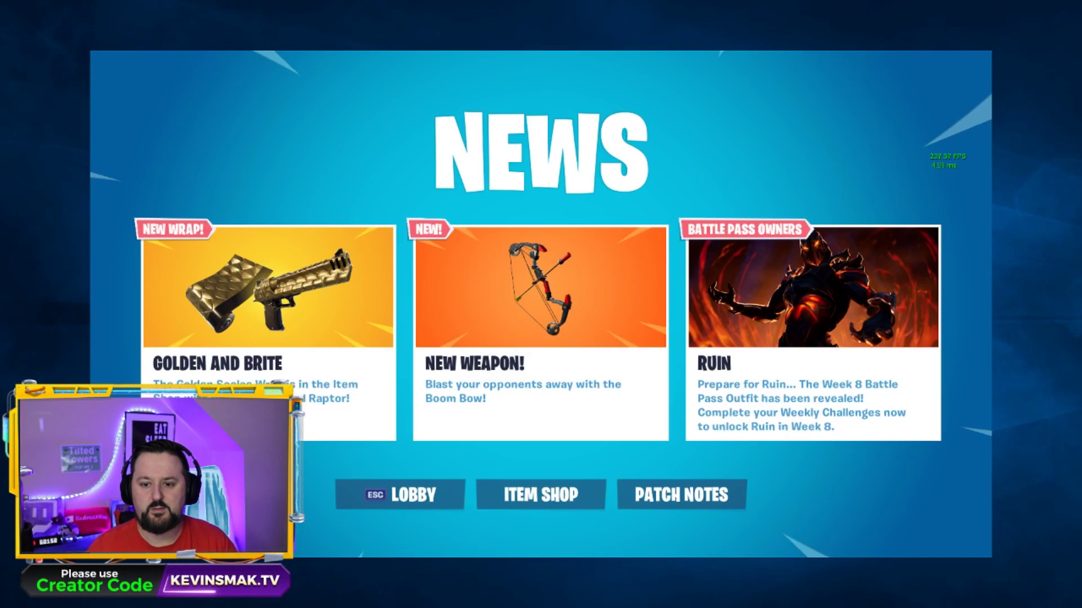
{"action": "key", "text": "Escape"}
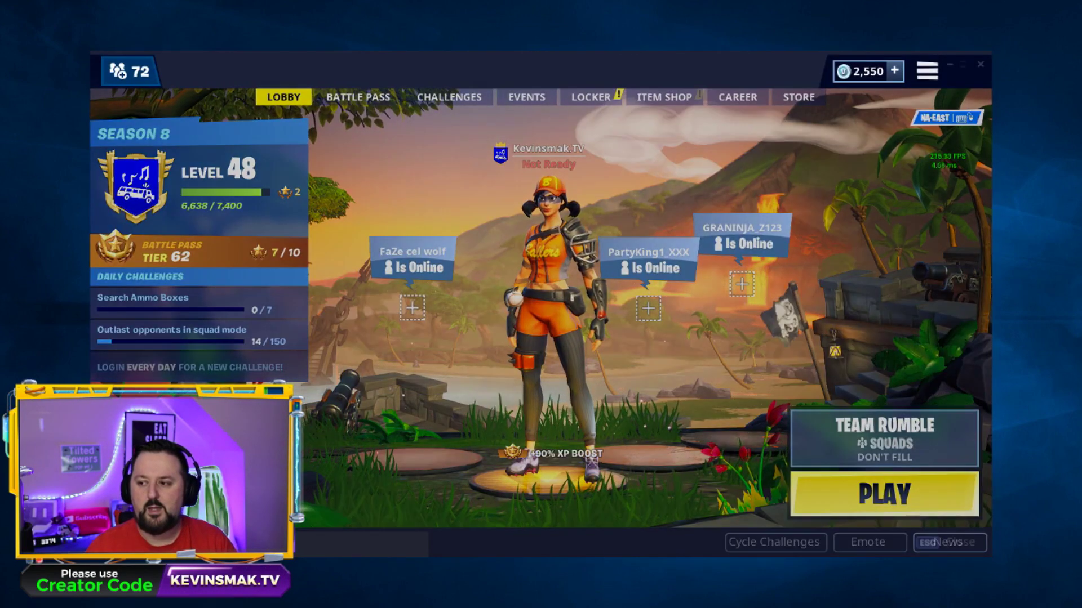
{"action": "left_click", "coordinate": [927, 108]}
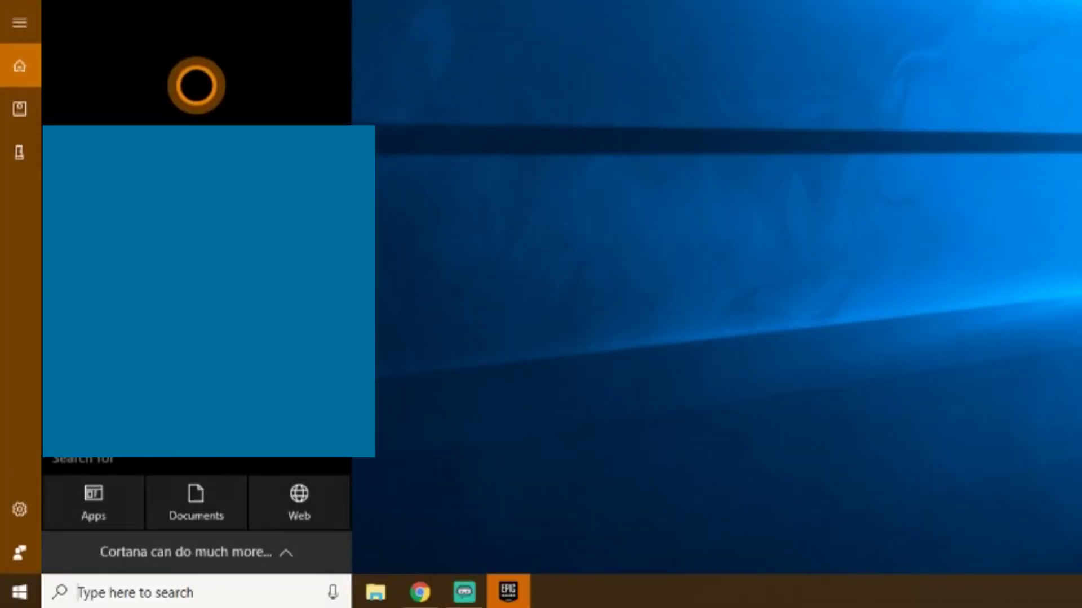
Switch to File Explorer, open Local Disk (C:) and bring up the view options that control hidden items.
{"action": "type", "text": "ffile"}
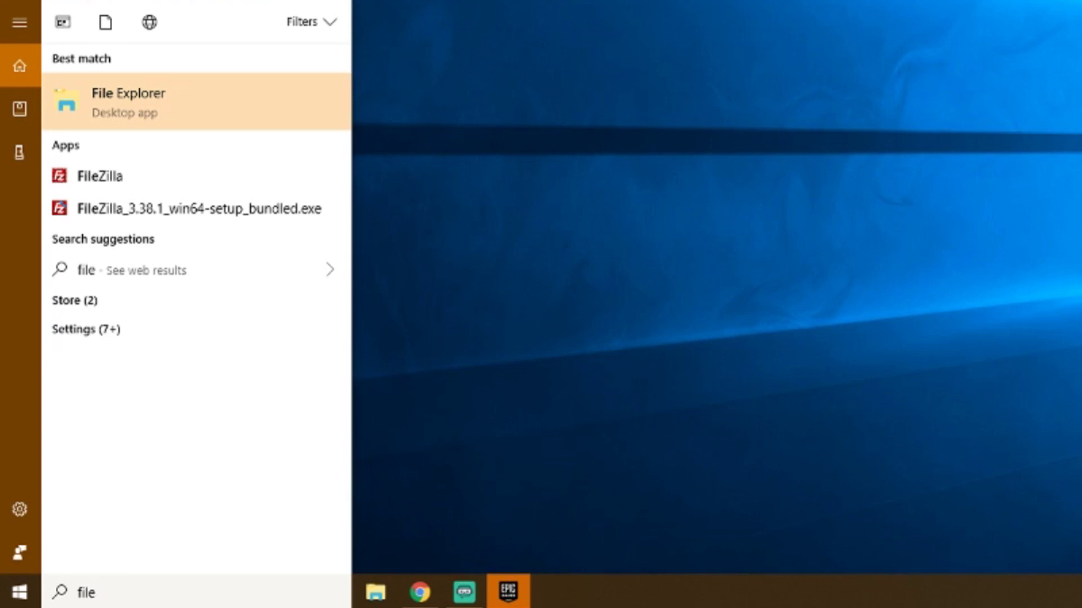
{"action": "key", "text": "Return"}
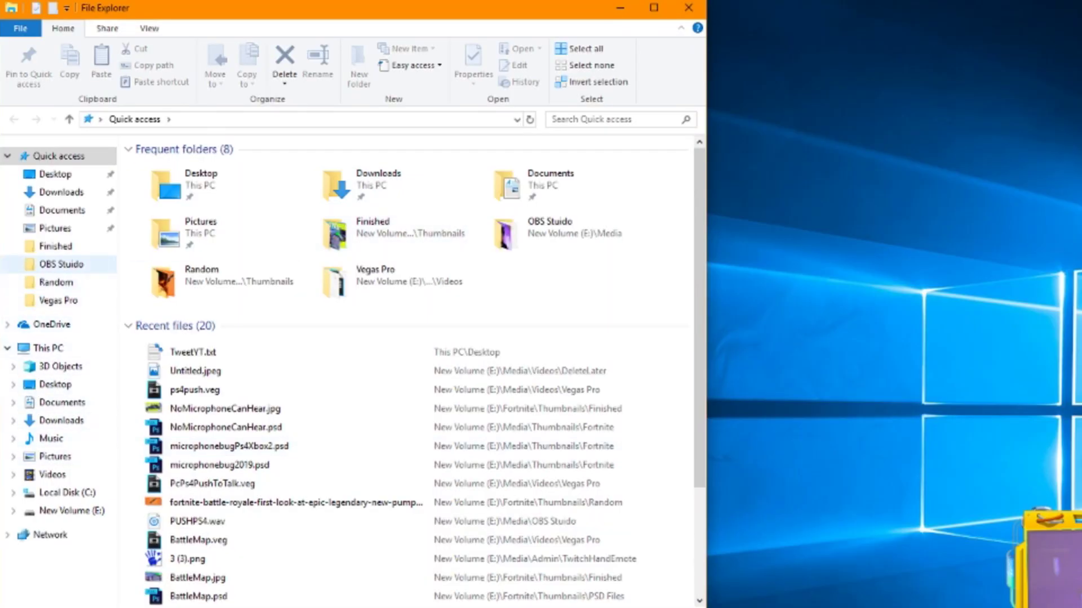
{"action": "left_click", "coordinate": [67, 493]}
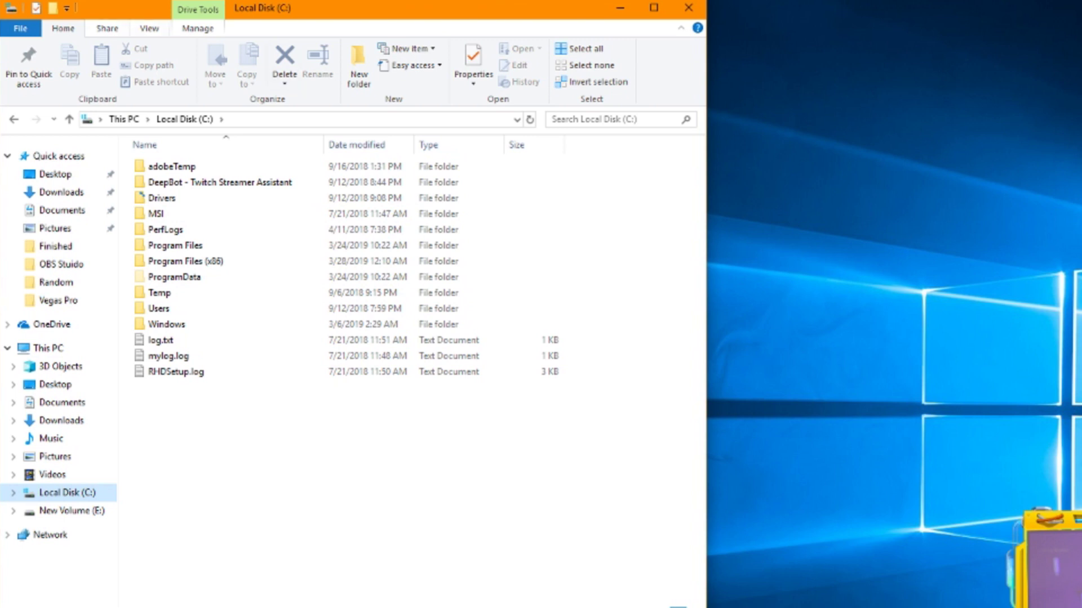
{"action": "left_click", "coordinate": [149, 29]}
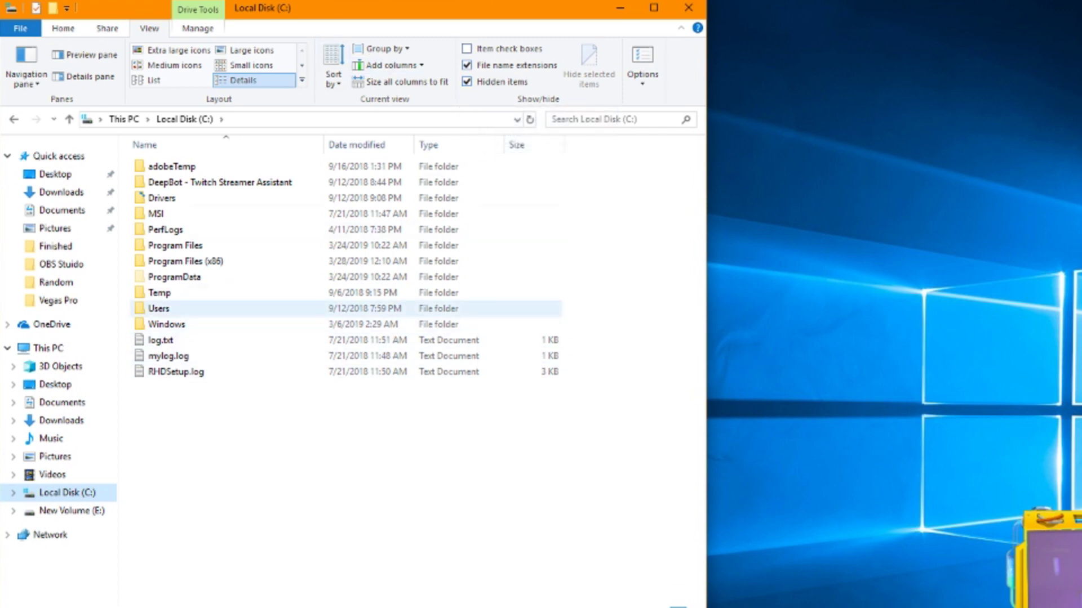
Open the Local folder inside AppData of the user's profile folder under Users.
{"action": "double_click", "coordinate": [161, 310]}
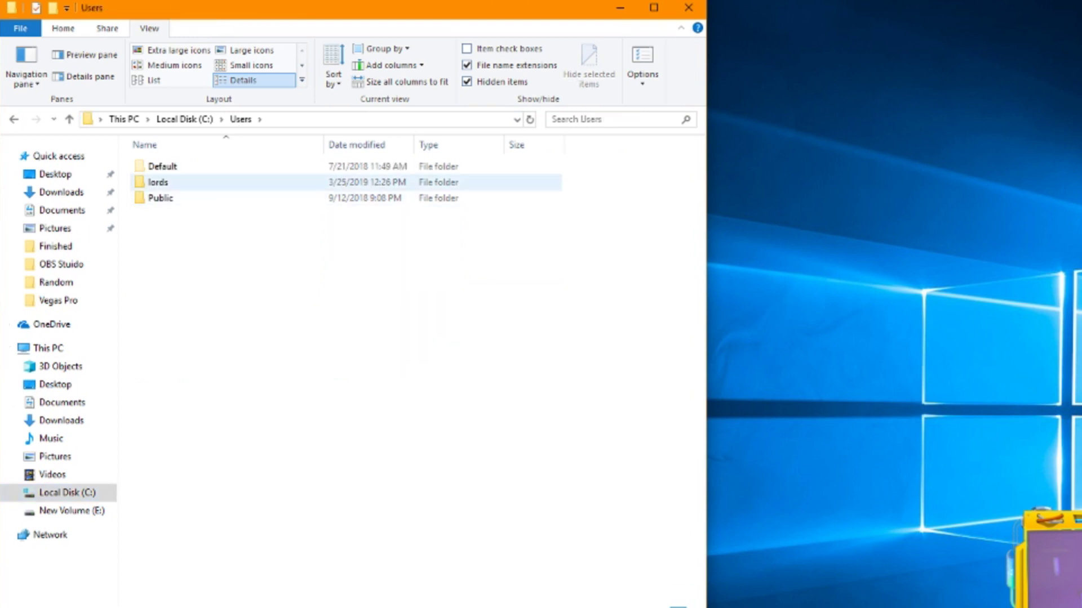
{"action": "double_click", "coordinate": [158, 182]}
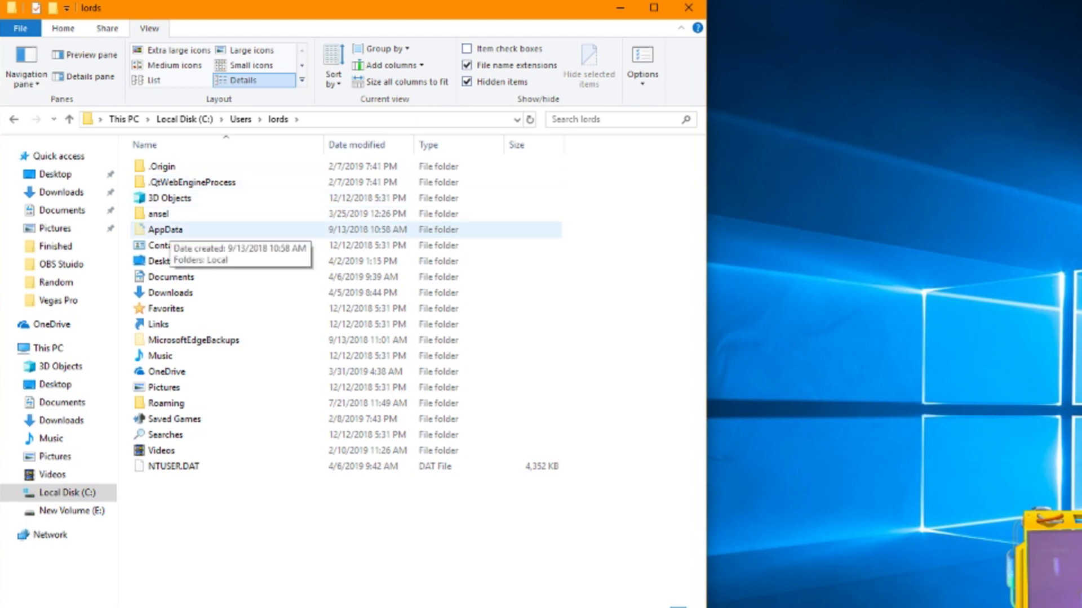
{"action": "double_click", "coordinate": [165, 229]}
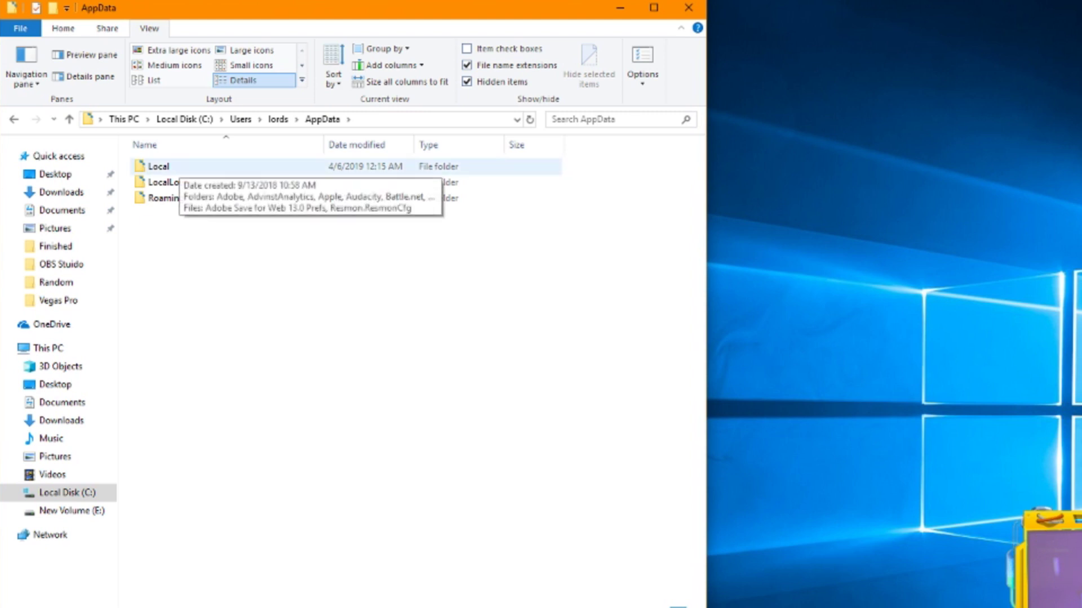
{"action": "double_click", "coordinate": [169, 167]}
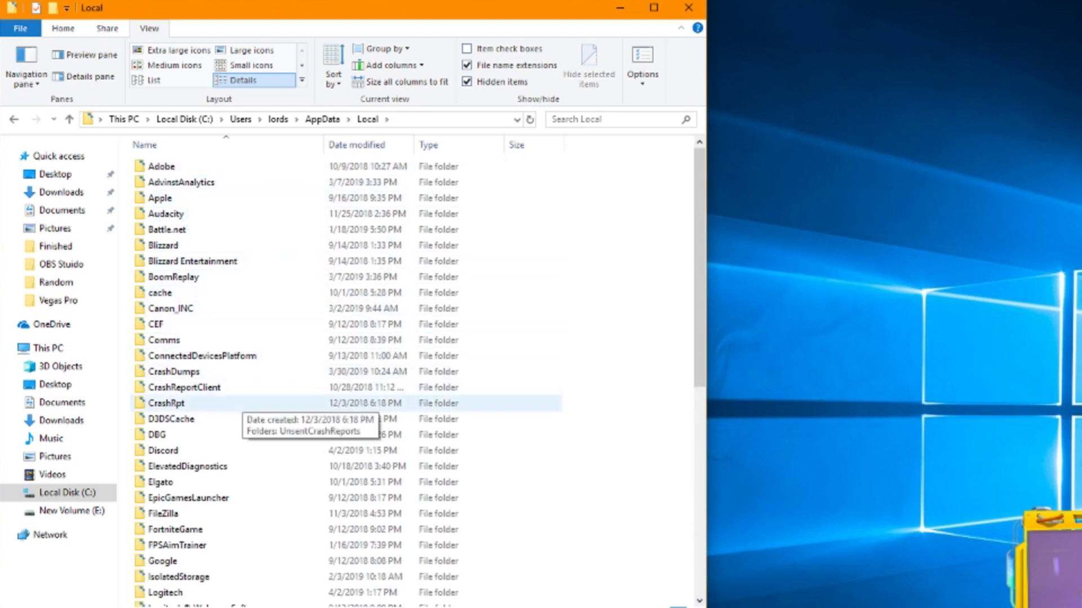
Open the WindowsClient folder located under FortniteGame, Saved, Config.
{"action": "key", "text": "f"}
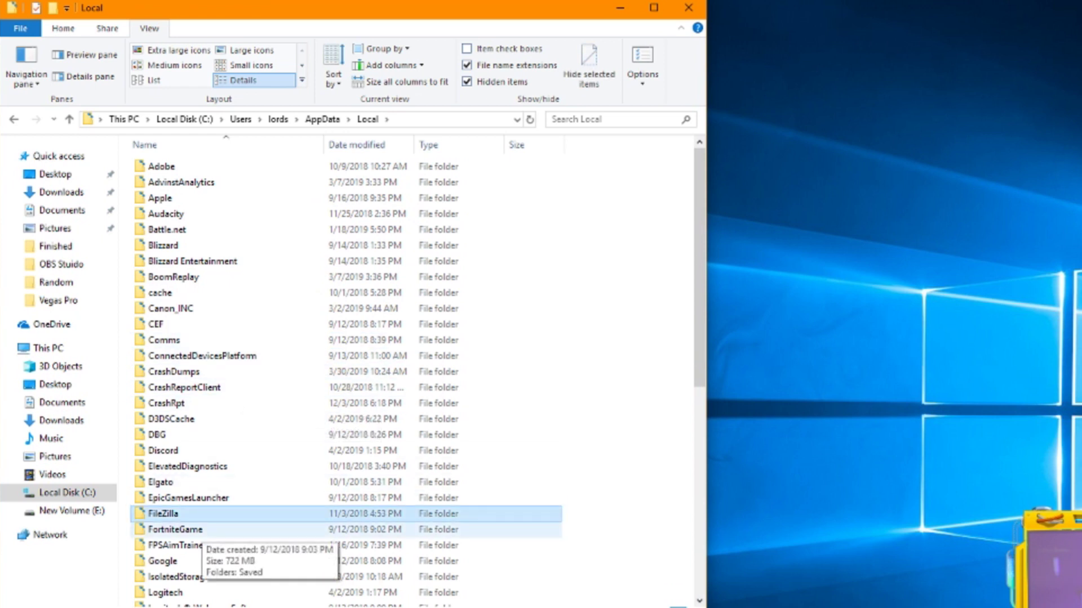
{"action": "left_click", "coordinate": [200, 530]}
{"action": "key", "text": "Return"}
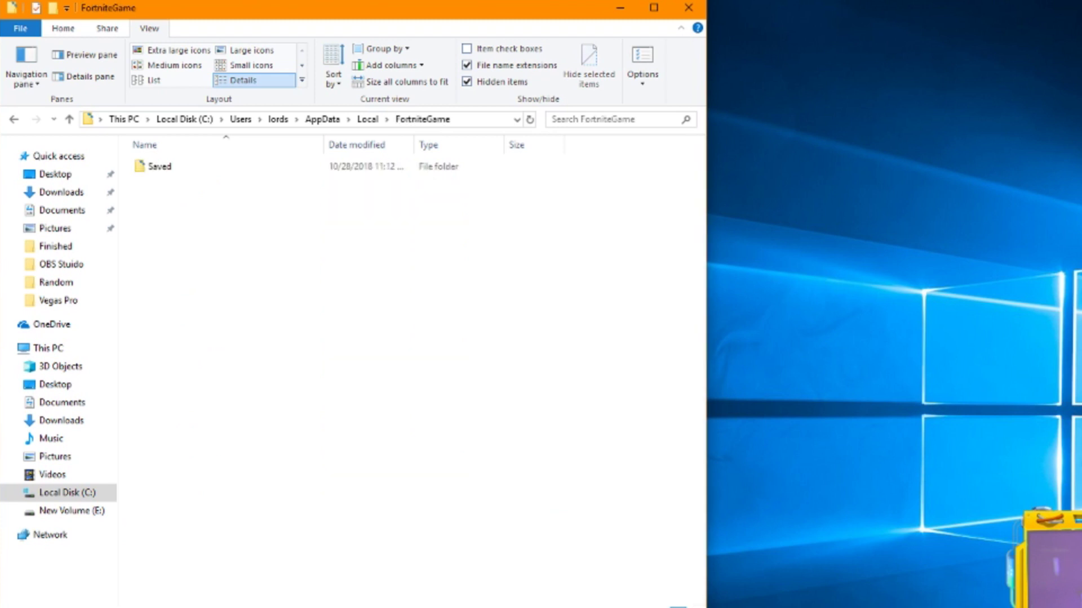
{"action": "key", "text": "s"}
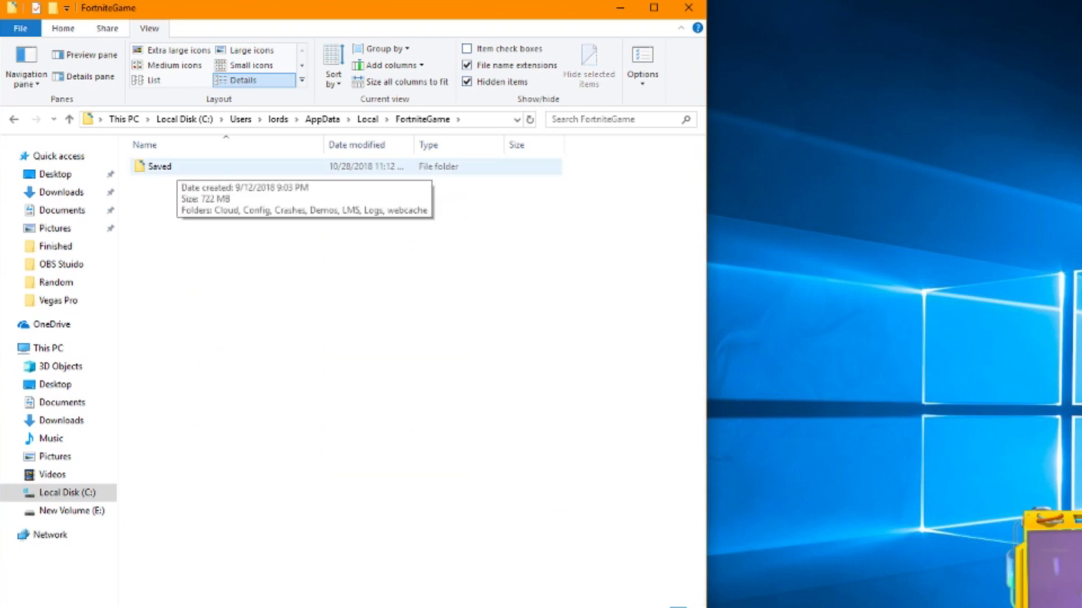
{"action": "double_click", "coordinate": [177, 168]}
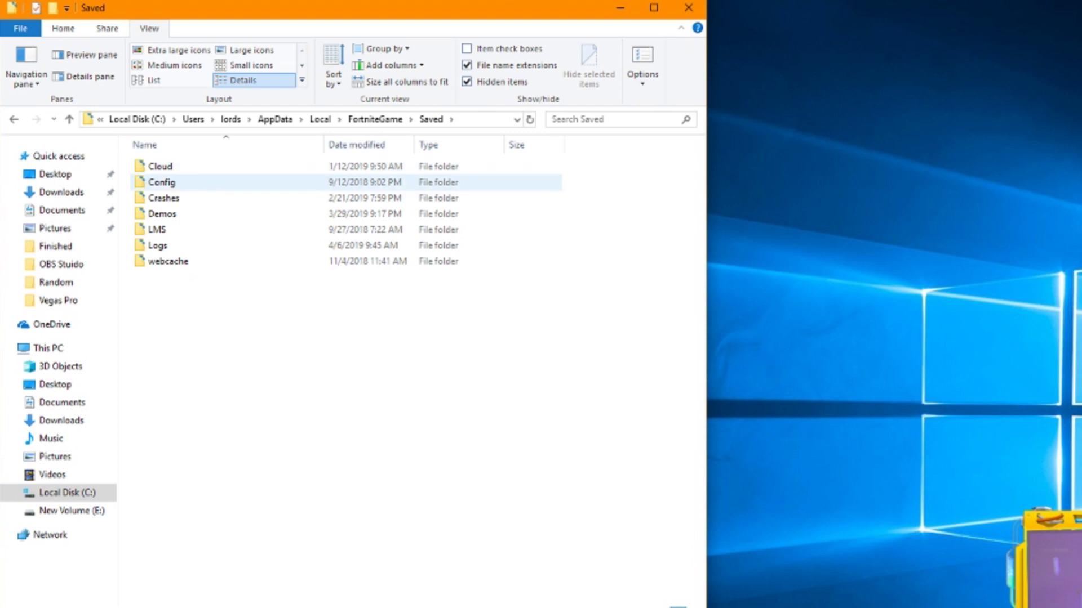
{"action": "key", "text": "Return"}
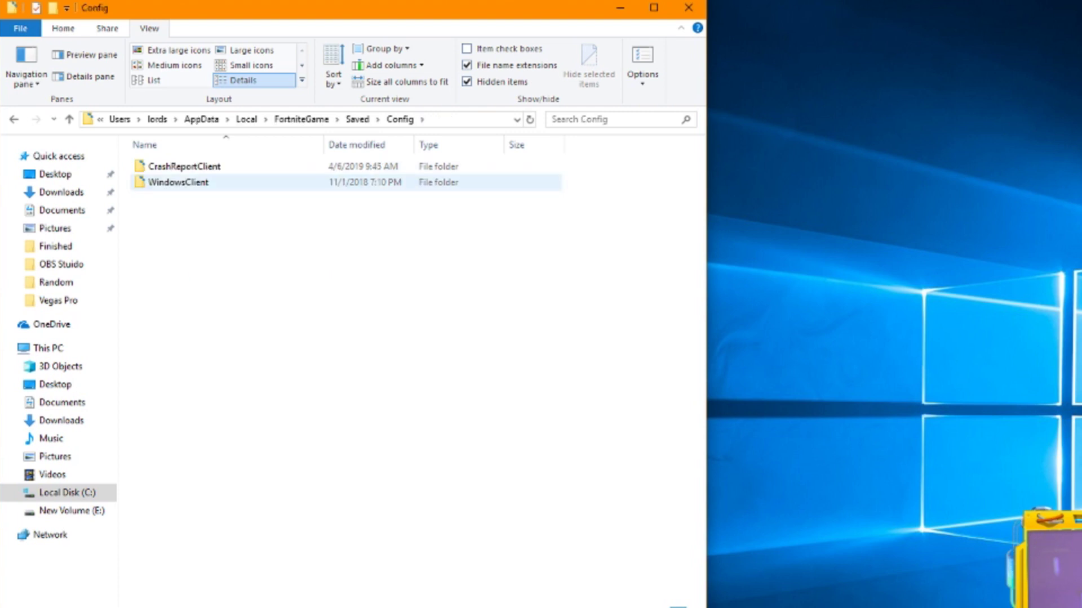
{"action": "key", "text": "Return"}
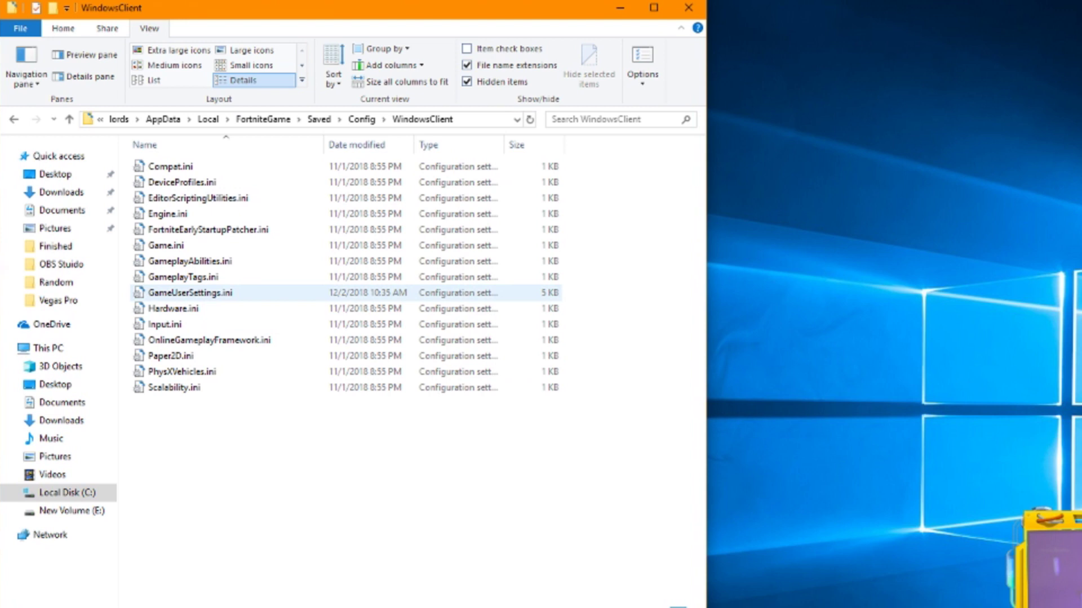
Clear the Read-only attribute in the properties of GameUserSettings.ini and confirm the change.
{"action": "left_click", "coordinate": [225, 292]}
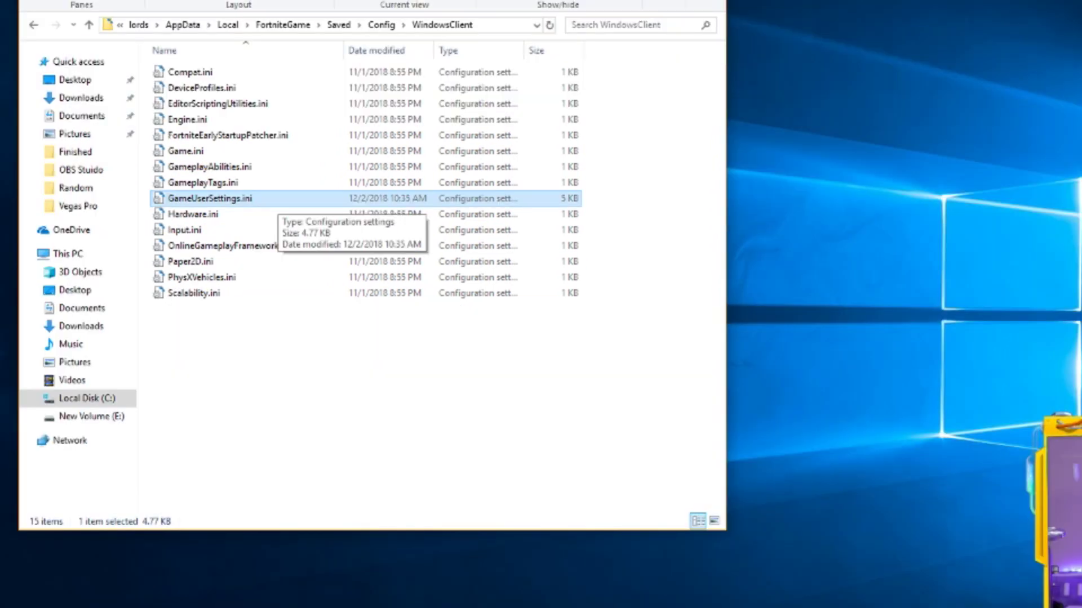
{"action": "right_click", "coordinate": [261, 198]}
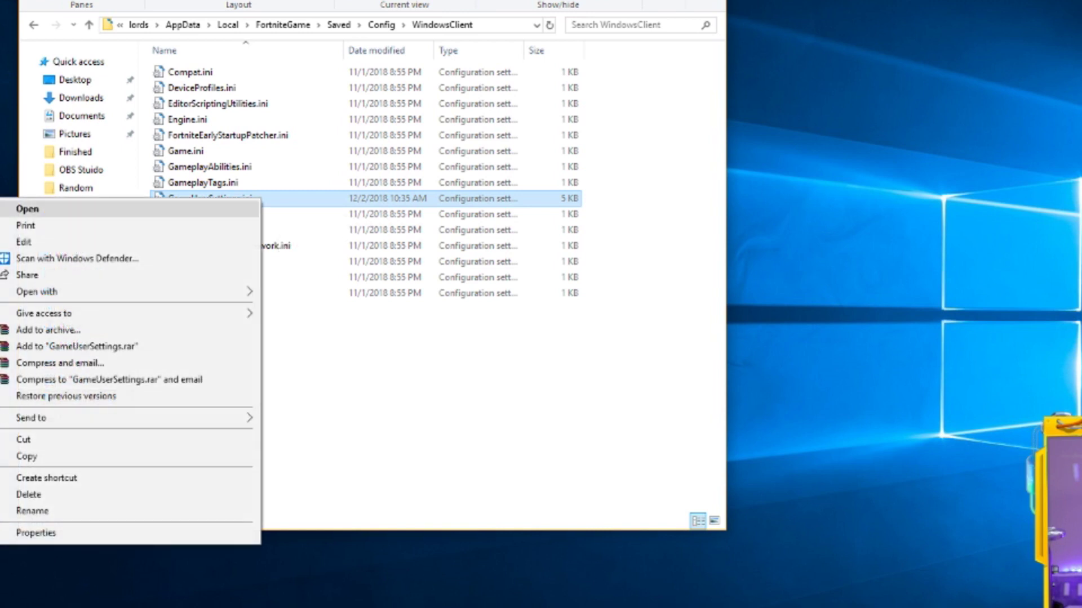
{"action": "left_click", "coordinate": [35, 533]}
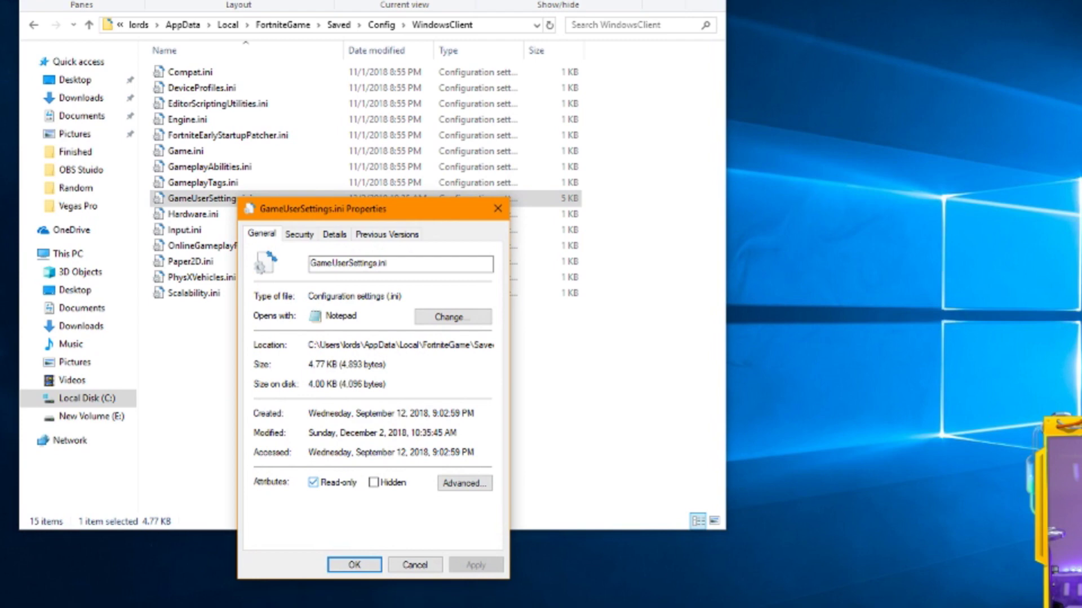
{"action": "left_click", "coordinate": [313, 483]}
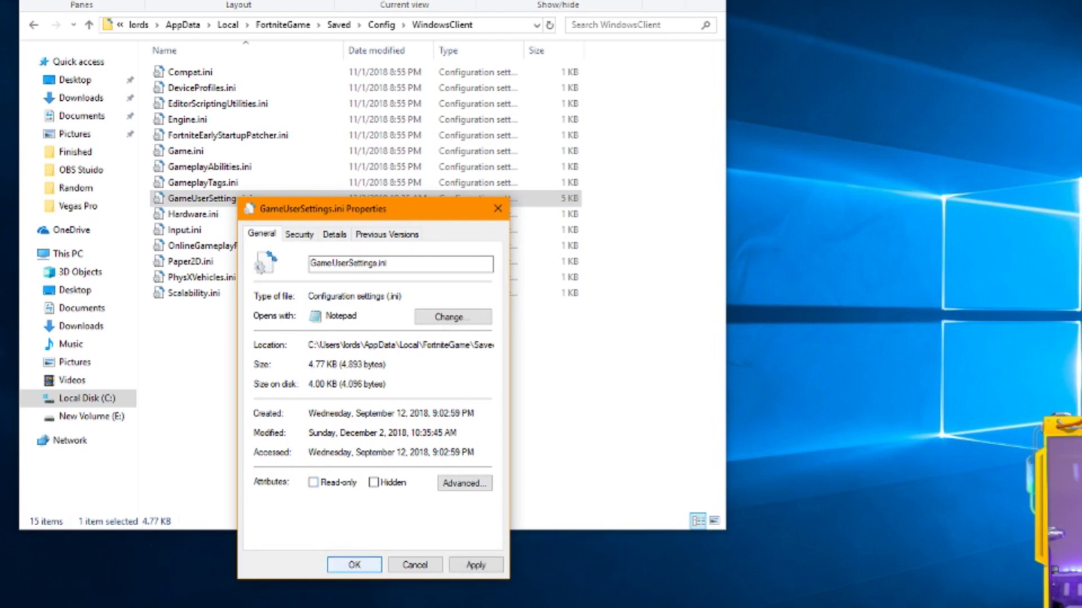
{"action": "left_click", "coordinate": [354, 565]}
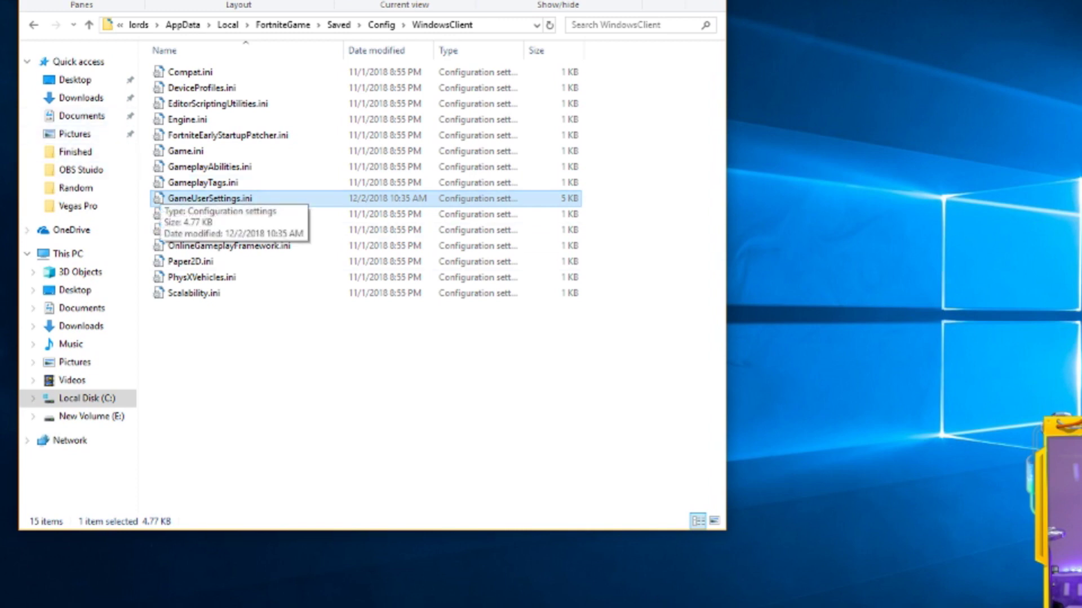
Reopen the properties of GameUserSettings.ini, check that Read-only is cleared and close them.
{"action": "right_click", "coordinate": [257, 199]}
{"action": "left_click", "coordinate": [36, 529]}
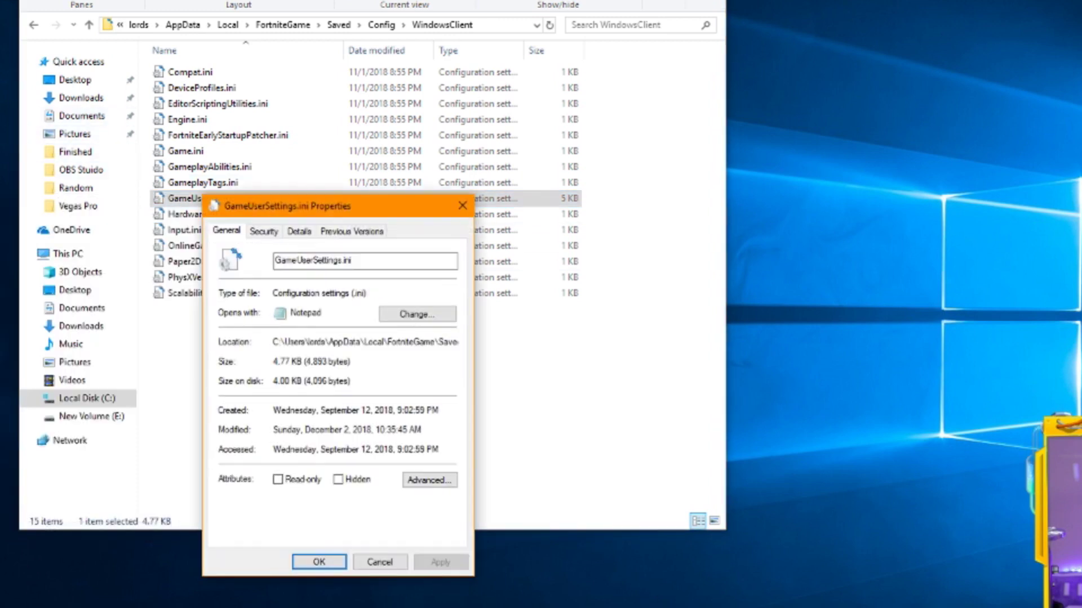
{"action": "left_click", "coordinate": [278, 479]}
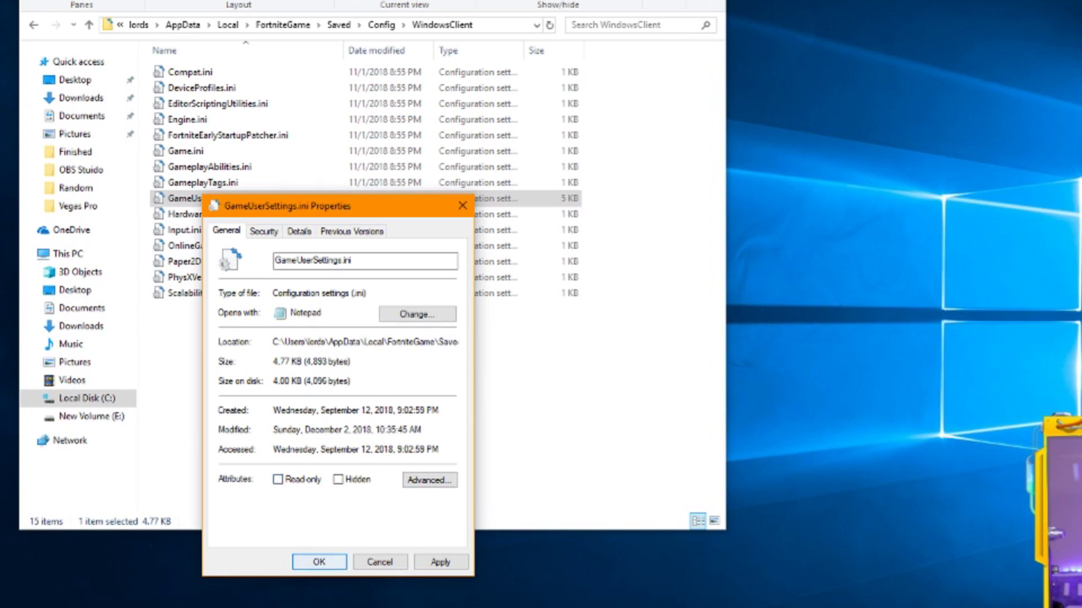
{"action": "key", "text": "Return"}
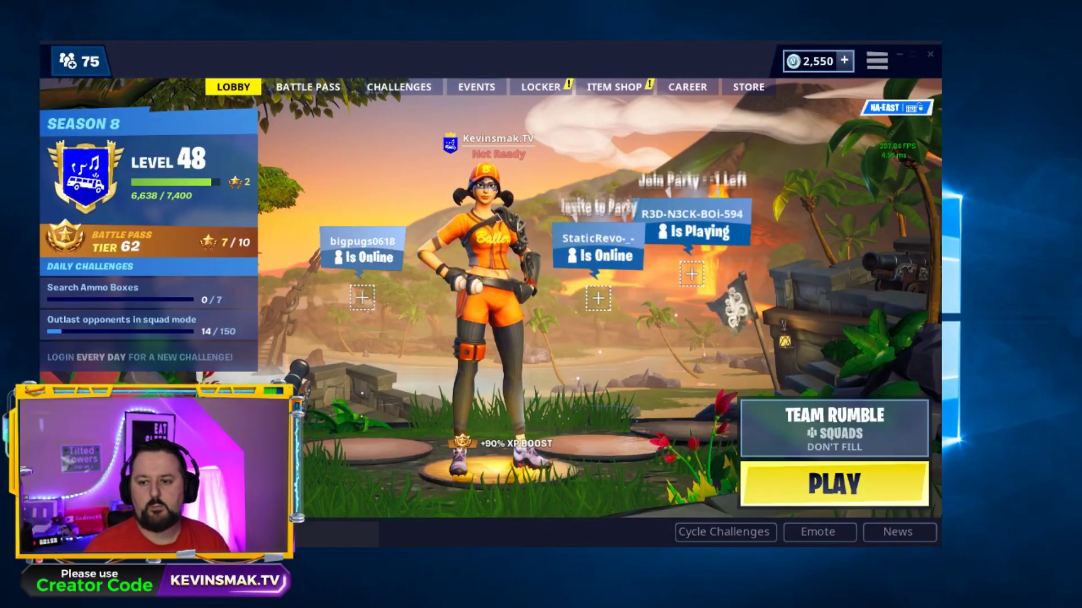
Switch to Fortnite and set its video to Fullscreen at 1920x1080 16:9 with a 200 FPS frame rate limit.
{"action": "left_click", "coordinate": [877, 61]}
{"action": "left_click", "coordinate": [877, 99]}
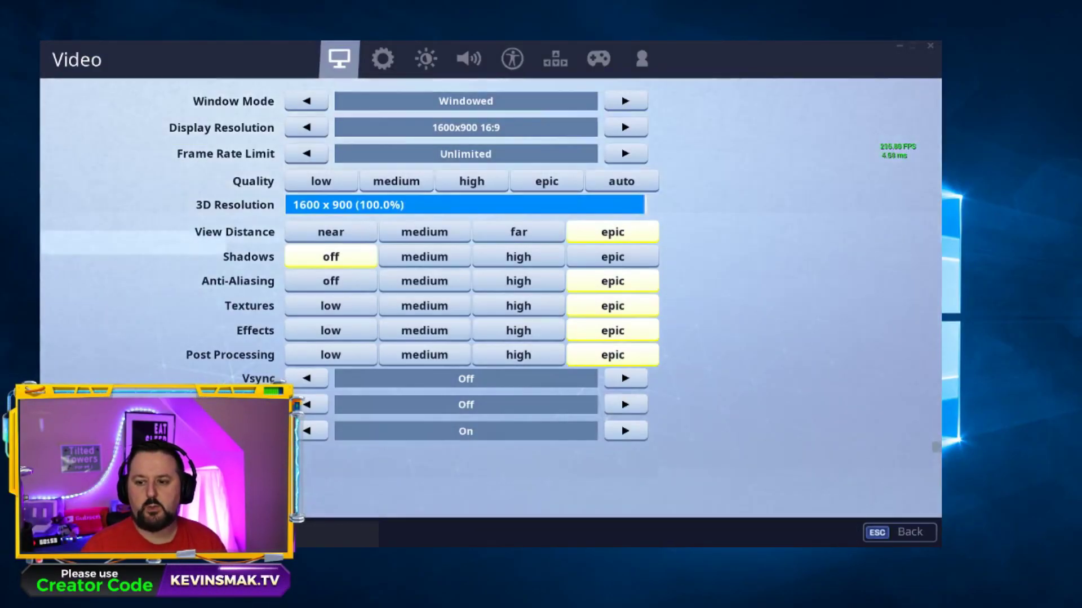
{"action": "left_click", "coordinate": [626, 101]}
{"action": "left_click", "coordinate": [626, 127]}
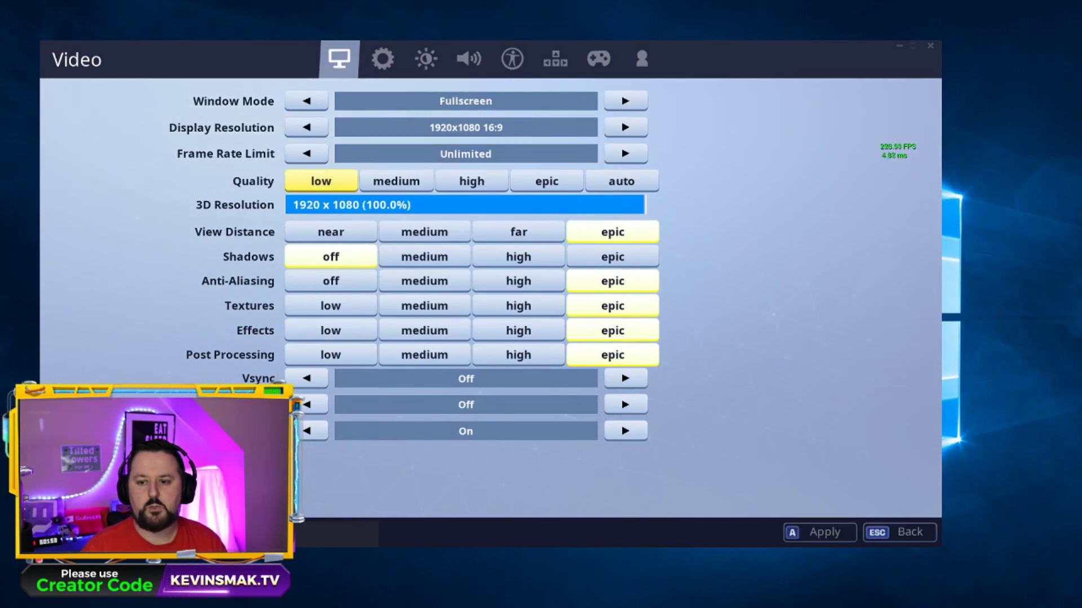
{"action": "left_click", "coordinate": [306, 154]}
Set view distance to near, anti-aliasing to off, and textures, effects and post processing to low, then apply and keep these settings.
{"action": "left_click", "coordinate": [331, 232]}
{"action": "left_click", "coordinate": [330, 281]}
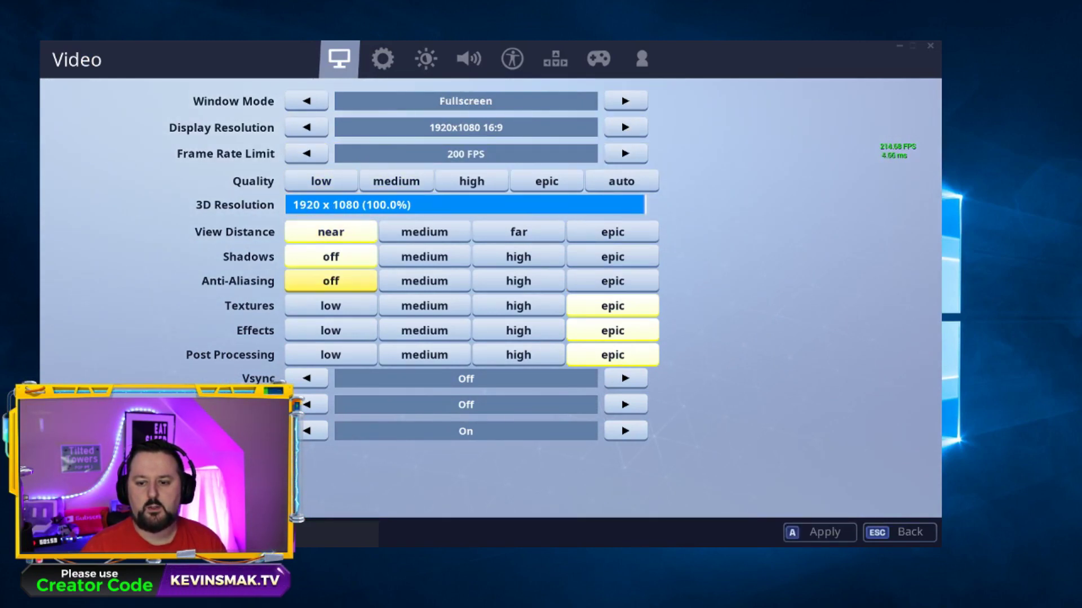
{"action": "left_click", "coordinate": [330, 306]}
{"action": "left_click", "coordinate": [330, 331]}
{"action": "left_click", "coordinate": [331, 355]}
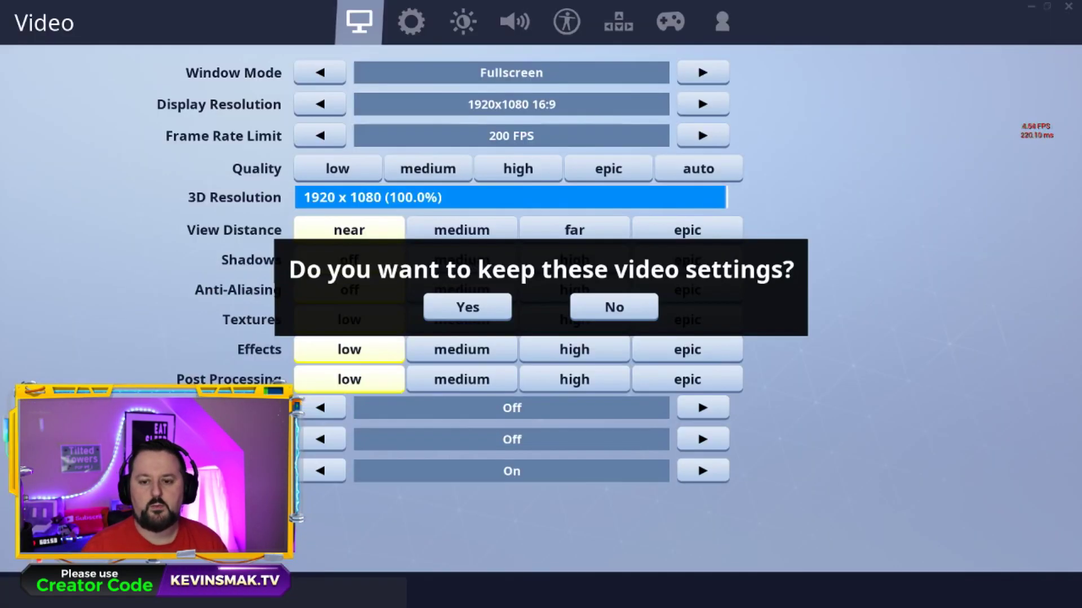
{"action": "left_click", "coordinate": [467, 307]}
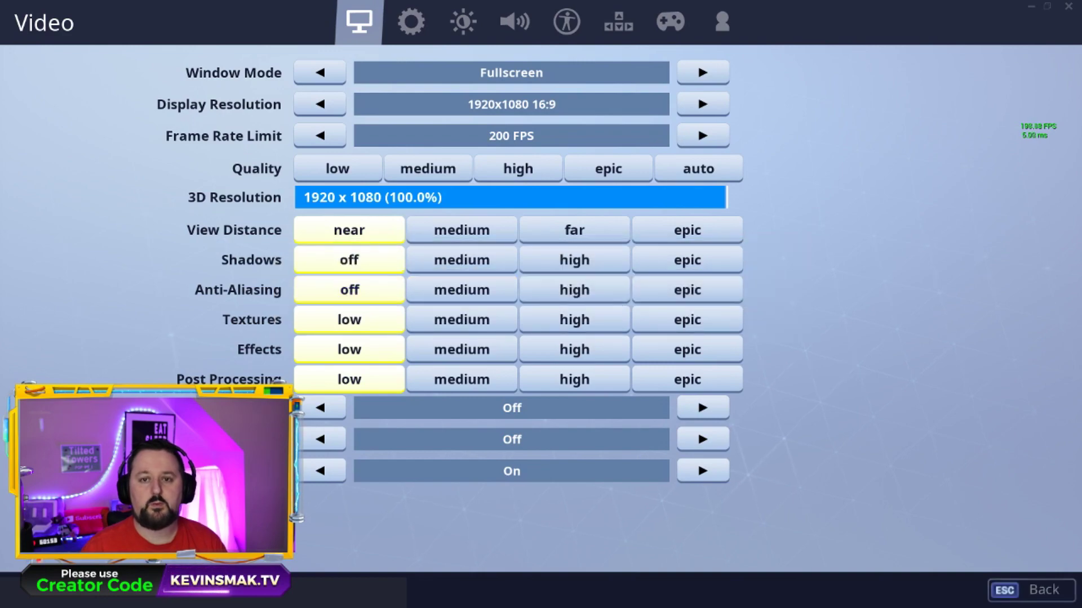
Leave the video settings and exit the lobby to get back to the game mode selection.
{"action": "key", "text": "Escape"}
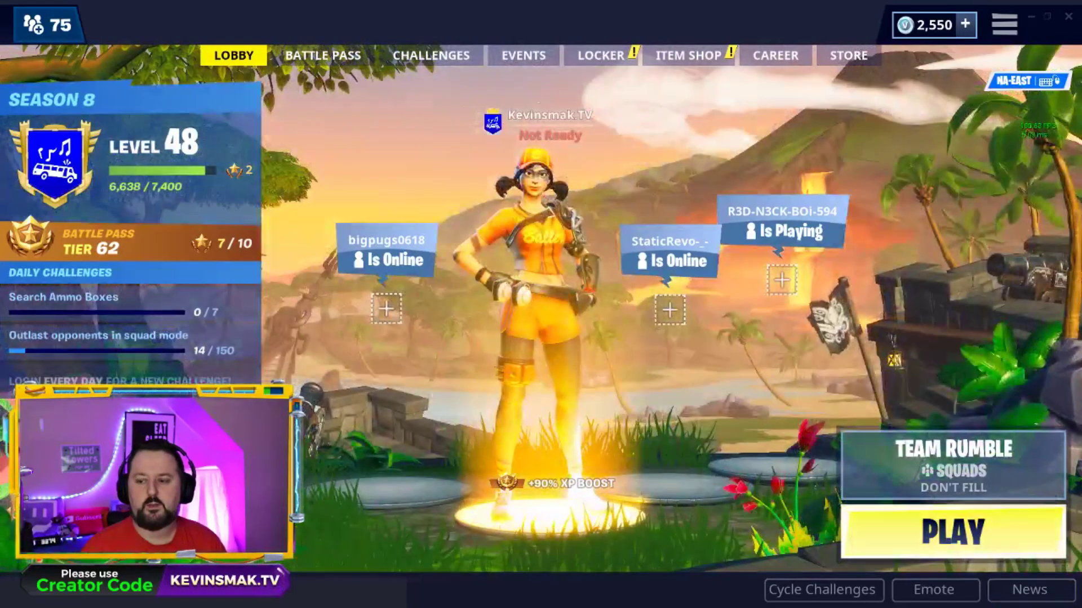
{"action": "key", "text": "Escape"}
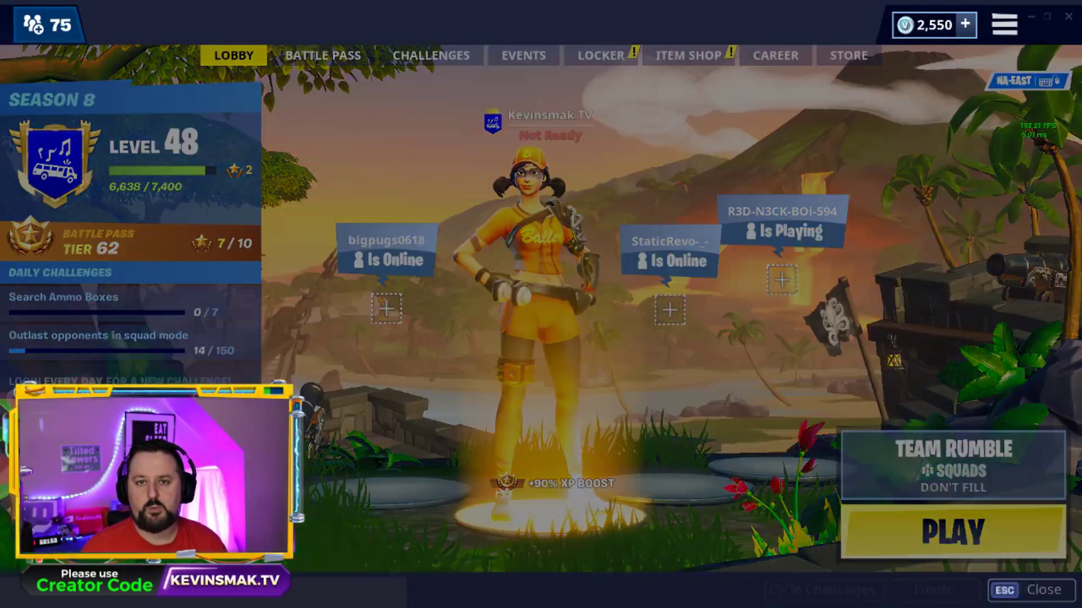
{"action": "key", "text": "Return"}
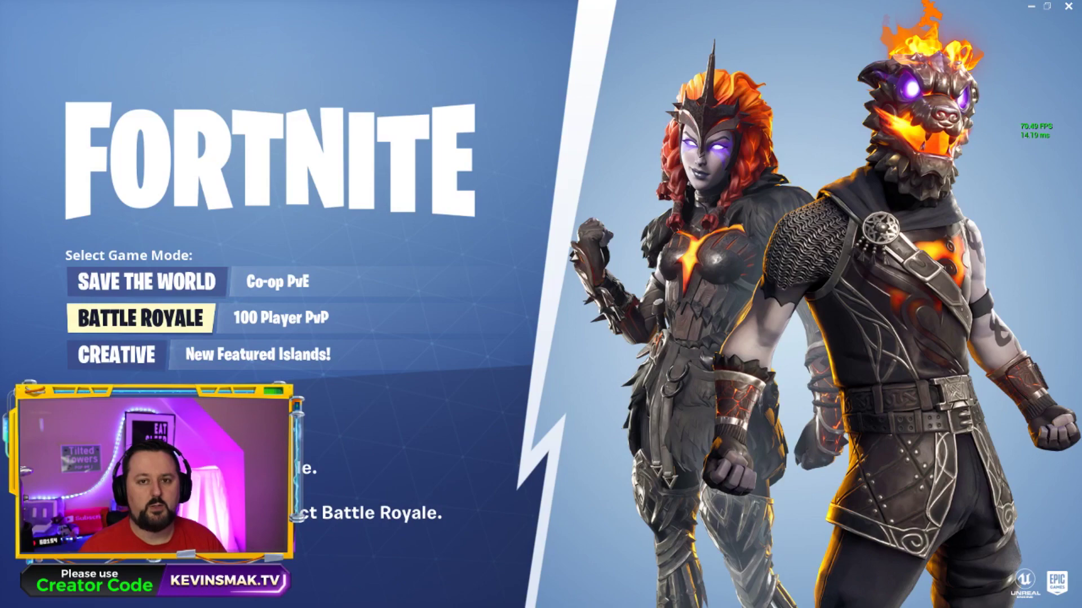
Enter Battle Royale again and reopen the video settings to check whether the changed values were saved.
{"action": "key", "text": "Return"}
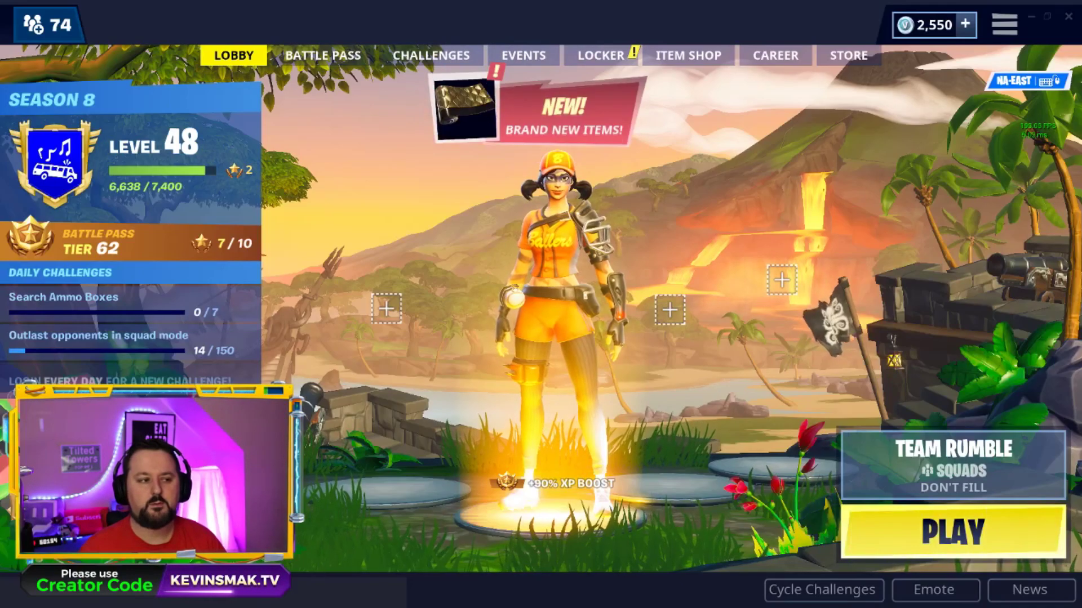
{"action": "left_click", "coordinate": [1005, 24]}
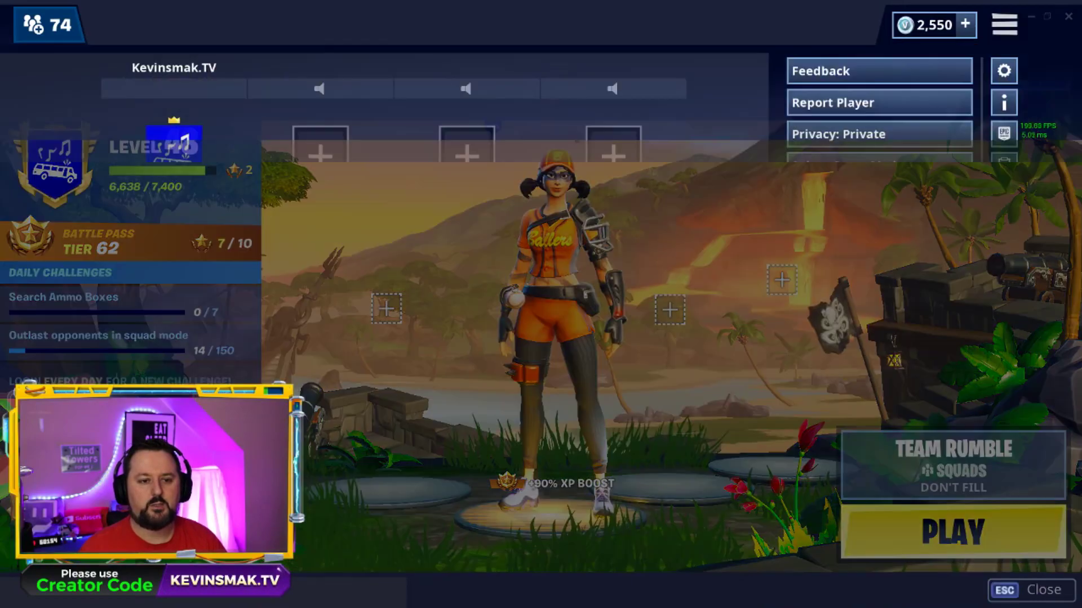
{"action": "left_click", "coordinate": [1004, 71]}
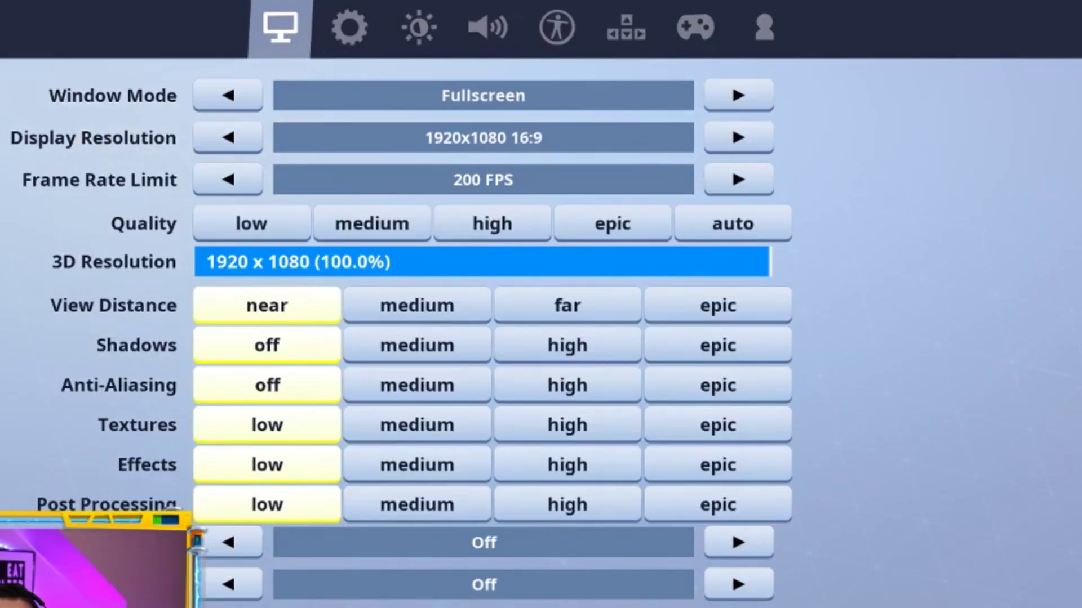